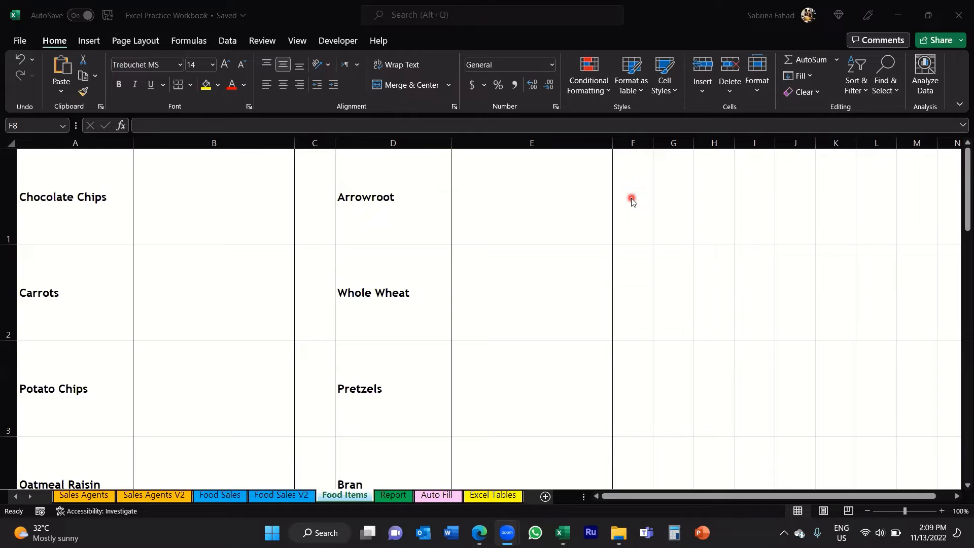
left_click(189, 181)
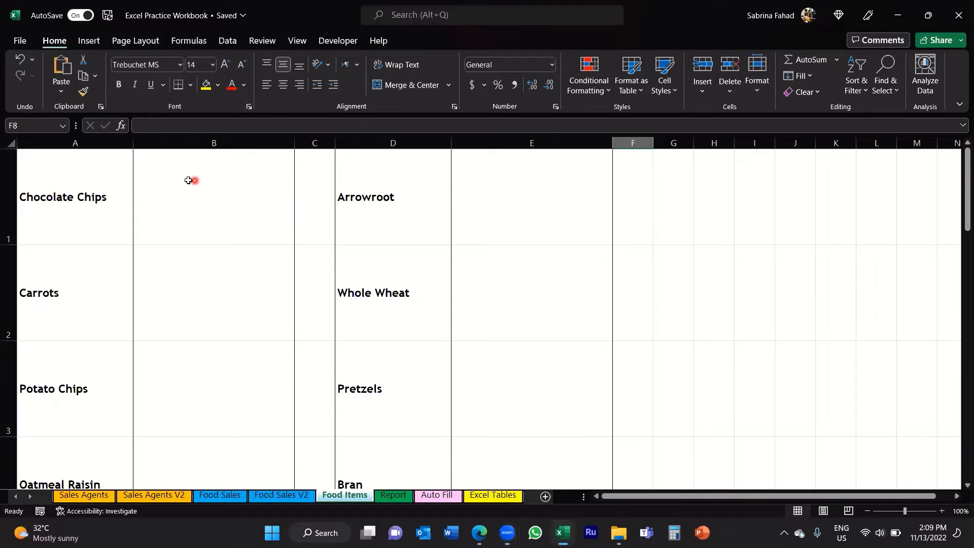
left_click(114, 187)
left_click(95, 284)
left_click(104, 383)
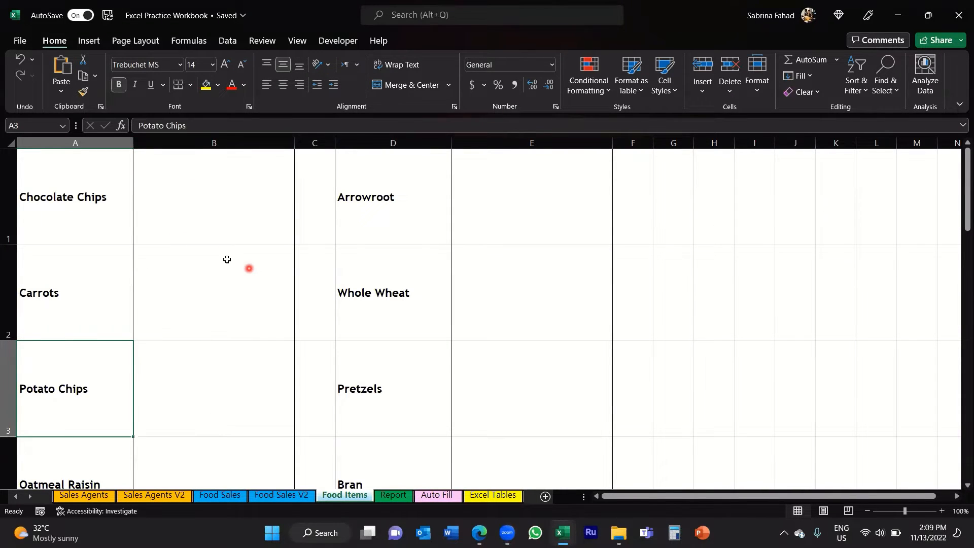
Step: Open the online picture search for inserting an image at cell B1, beside Chocolate Chips
left_click(261, 217)
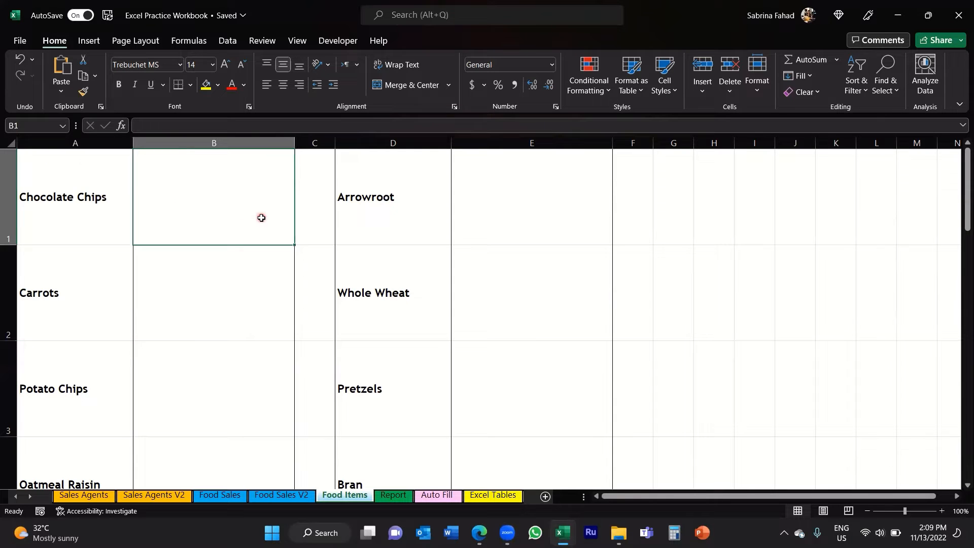
left_click(87, 43)
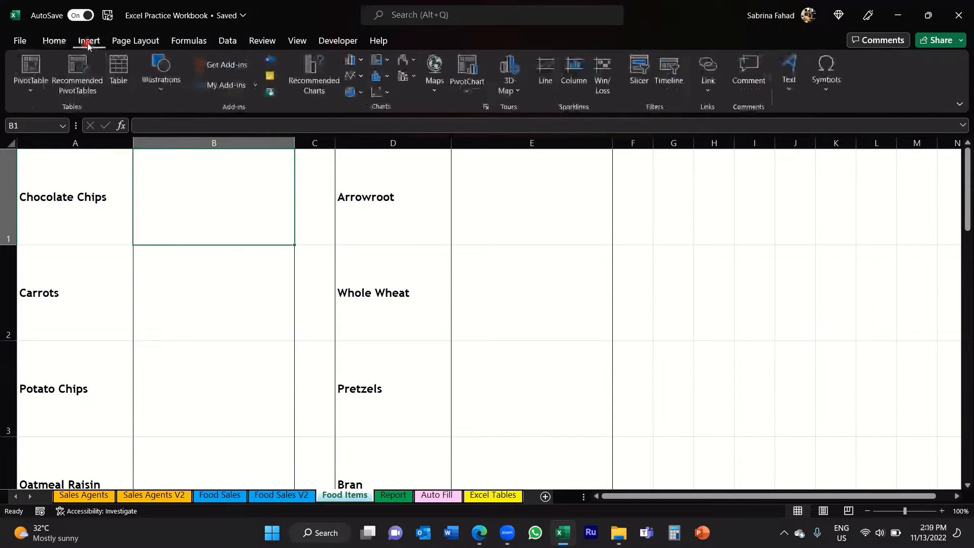
left_click(161, 93)
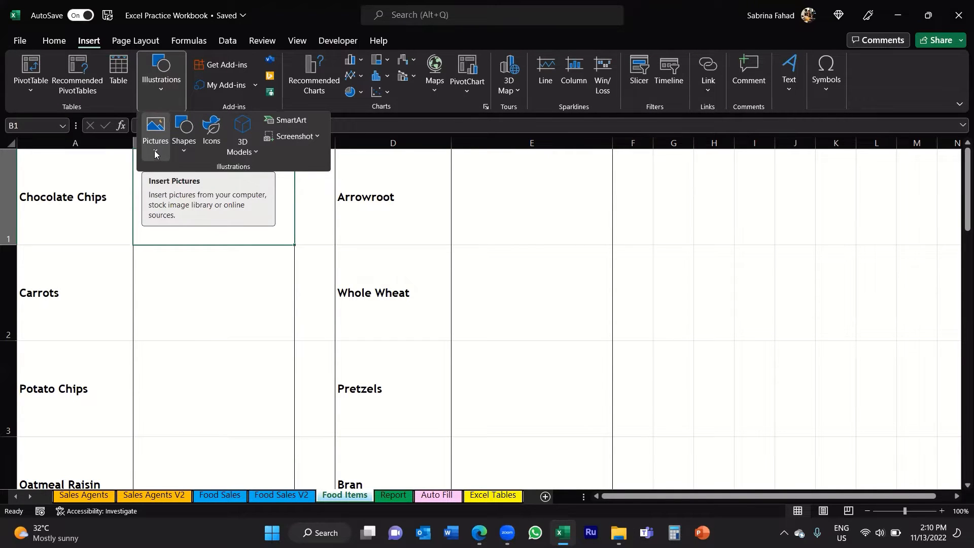
left_click(155, 152)
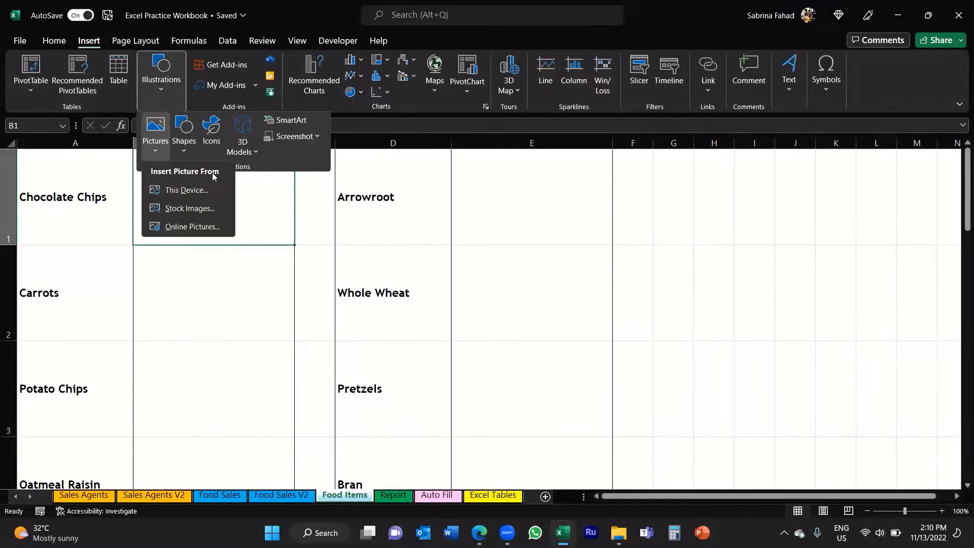
left_click(189, 229)
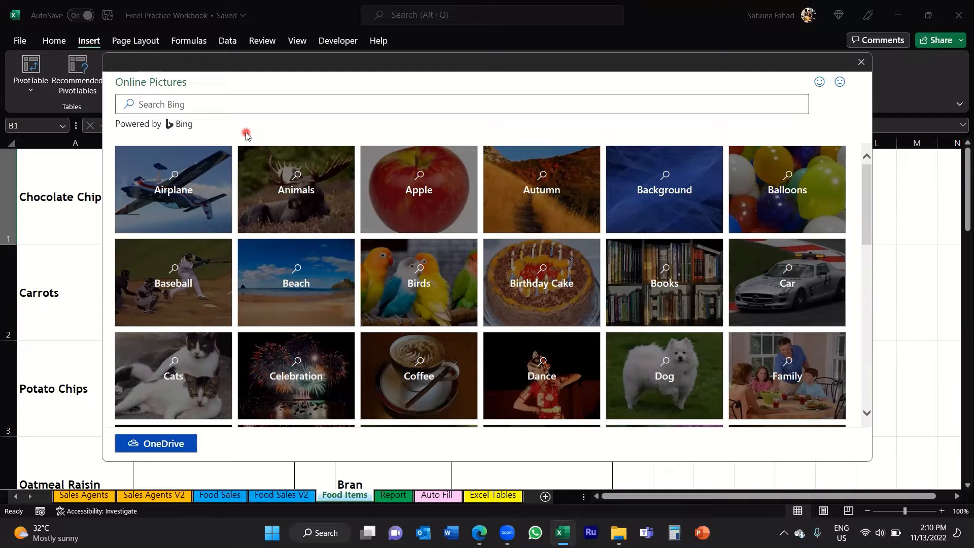
Step: Search the online pictures for "chocolate chips"
left_click(305, 102)
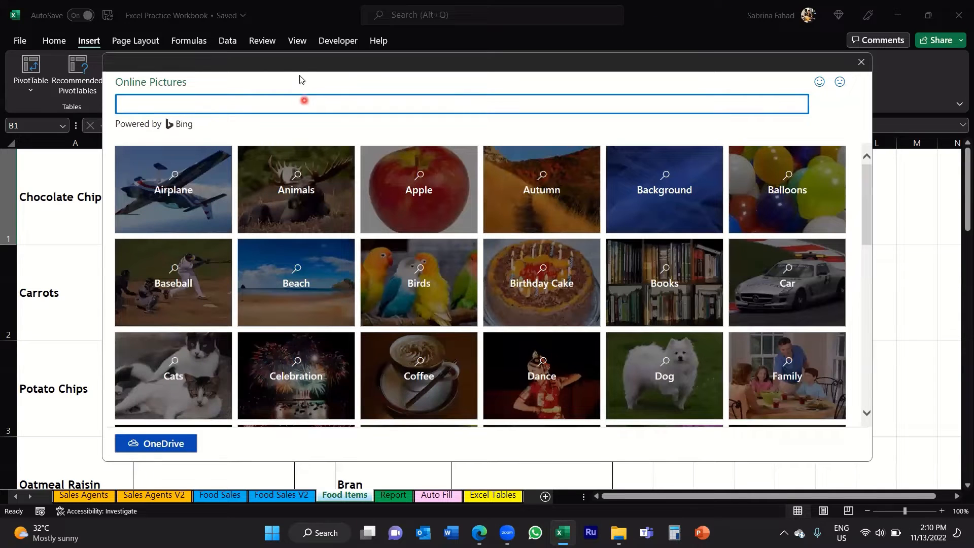
left_click_drag(302, 66, 380, 68)
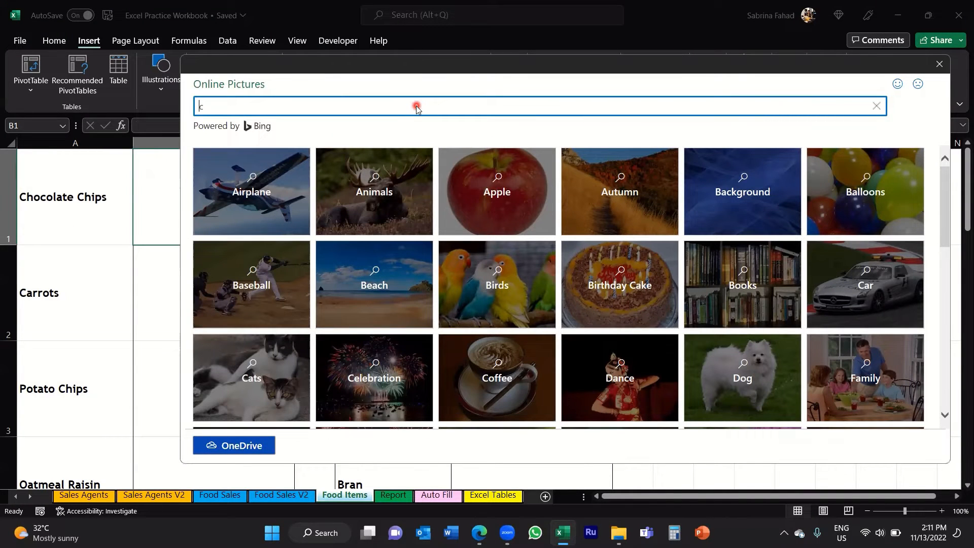
type("olate chips")
key("Return")
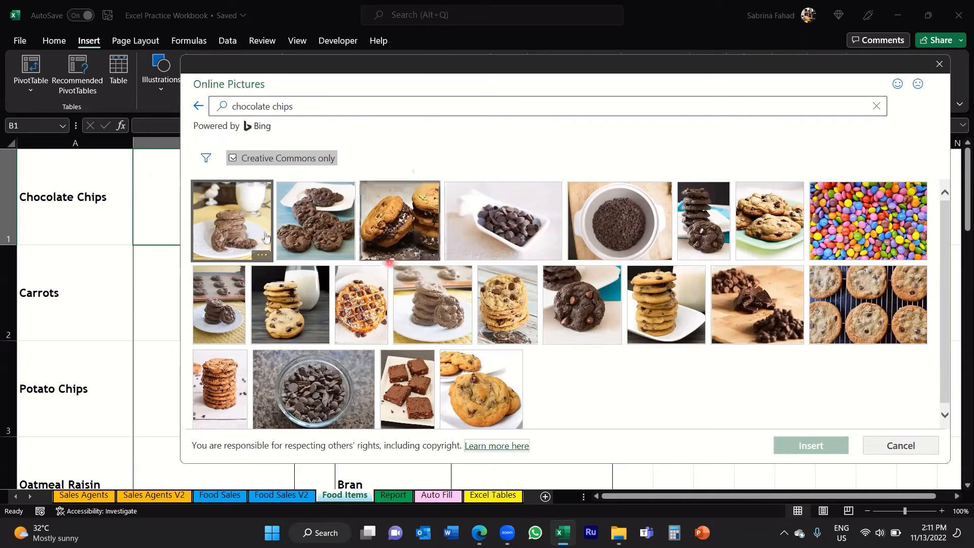
Step: Select the picture of chocolate chips in a glass bowl from the search results
left_click(331, 236)
left_click(502, 236)
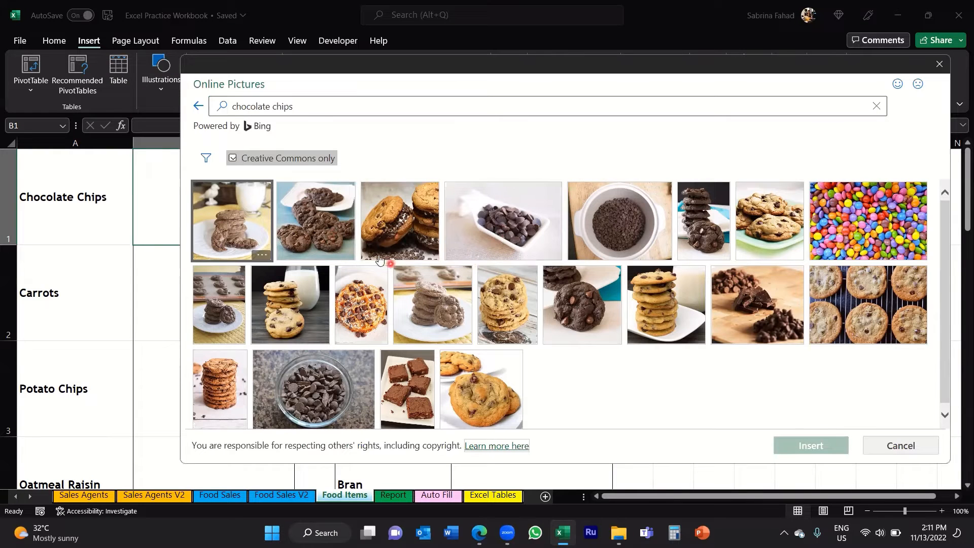
left_click(762, 202)
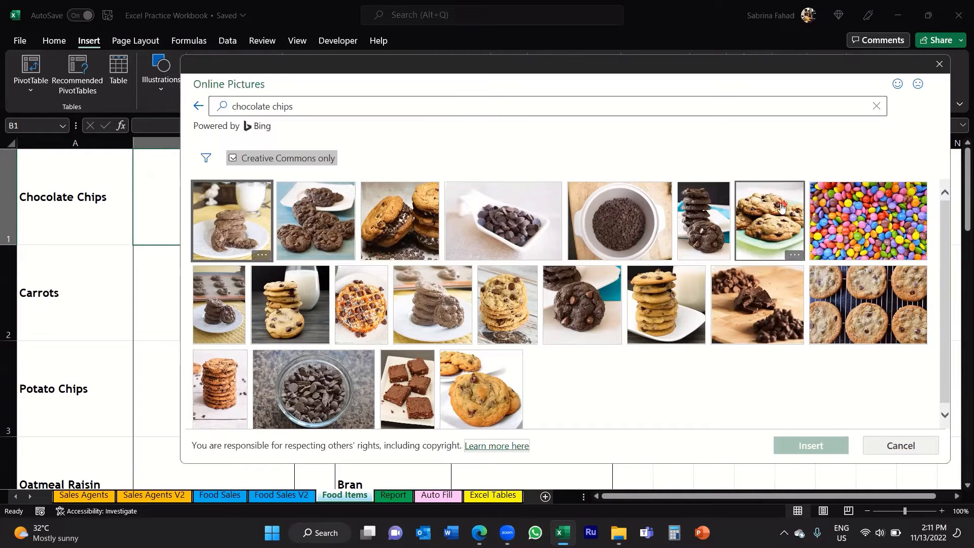
left_click(484, 222)
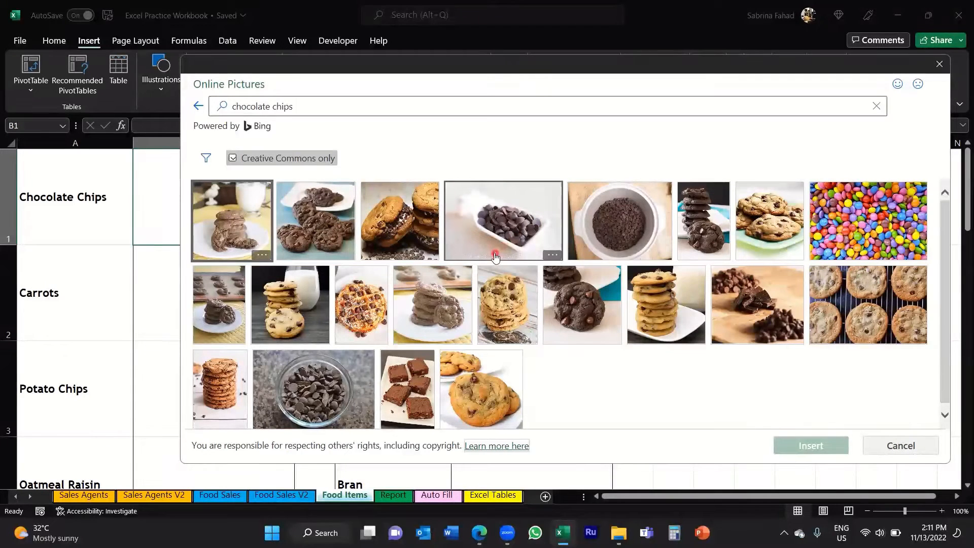
left_click(348, 382)
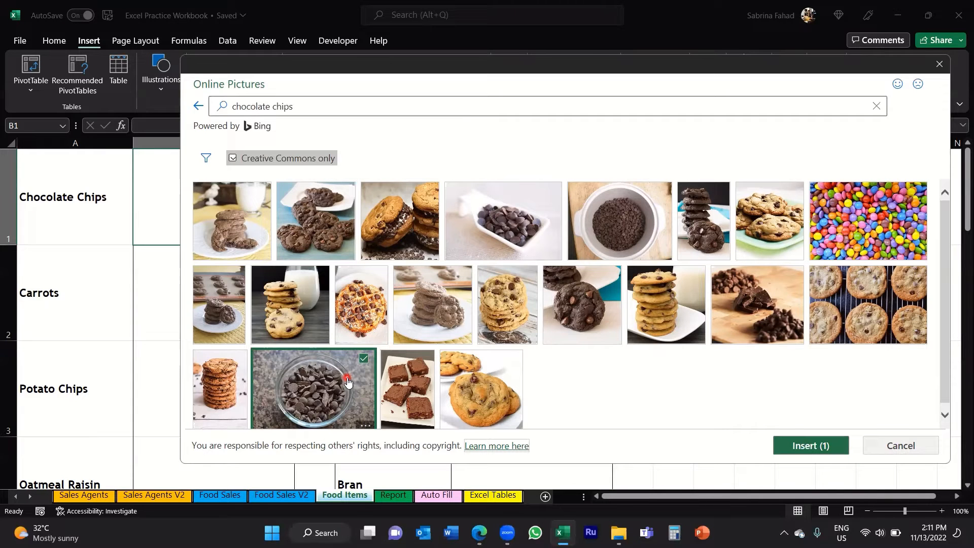
left_click(446, 315)
left_click(523, 321)
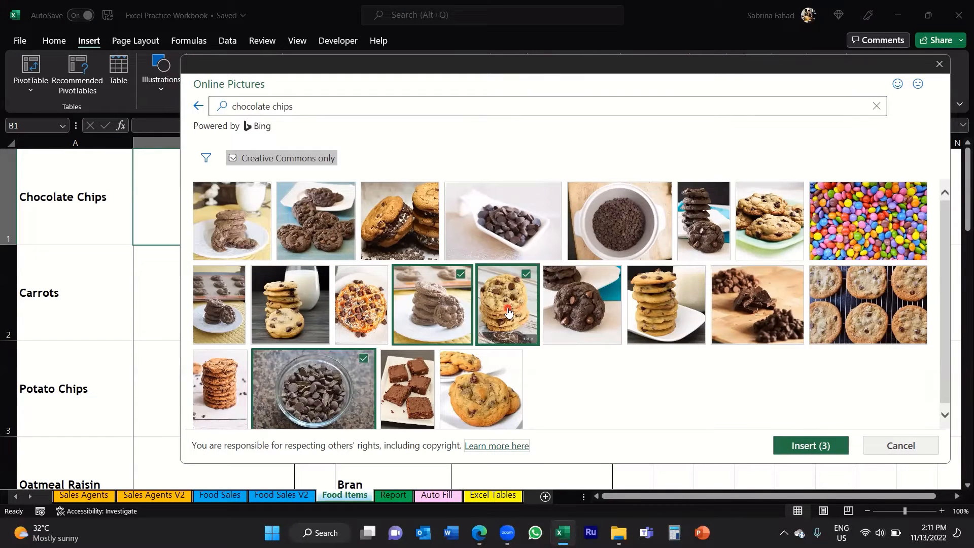
left_click(509, 313)
left_click(435, 309)
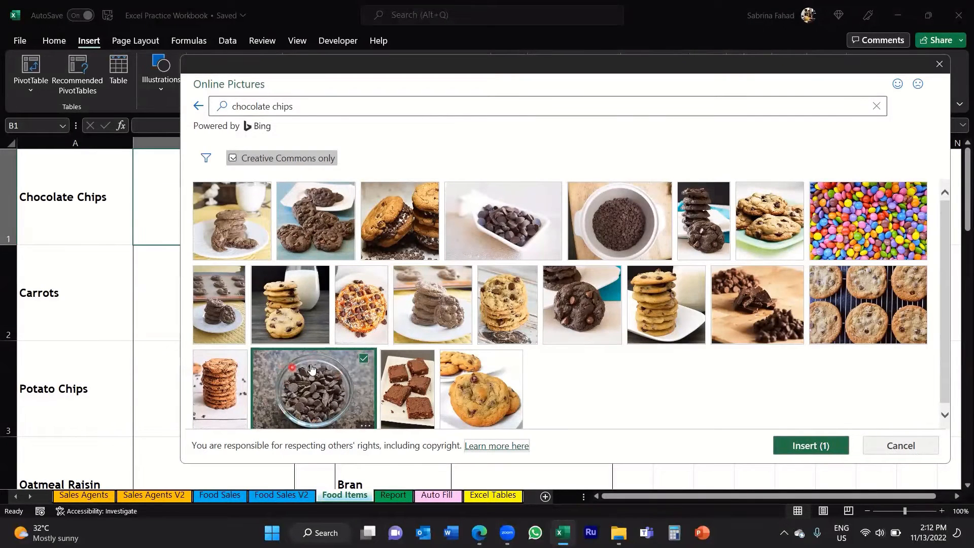
Step: Insert the chosen glass bowl picture into the Food Items sheet
left_click(830, 450)
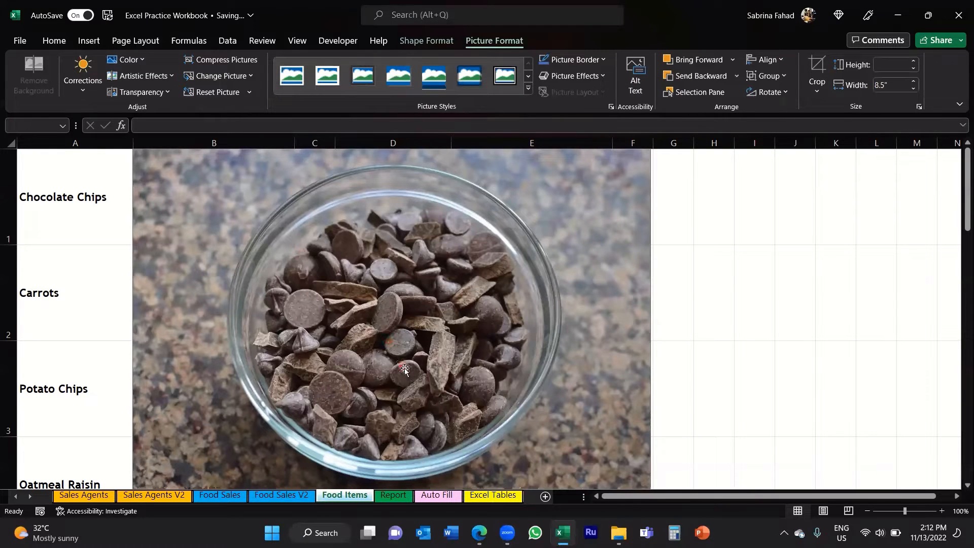
left_click(672, 325)
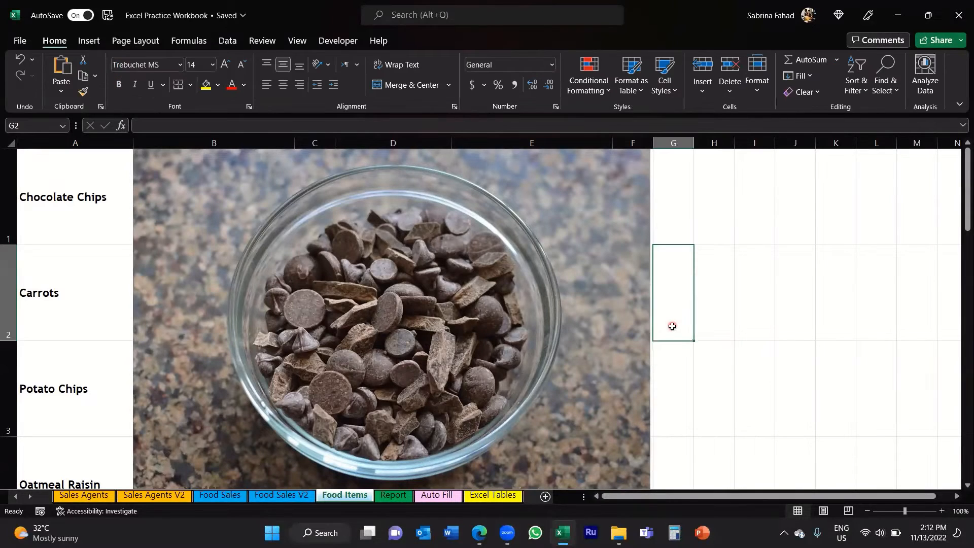
left_click(435, 260)
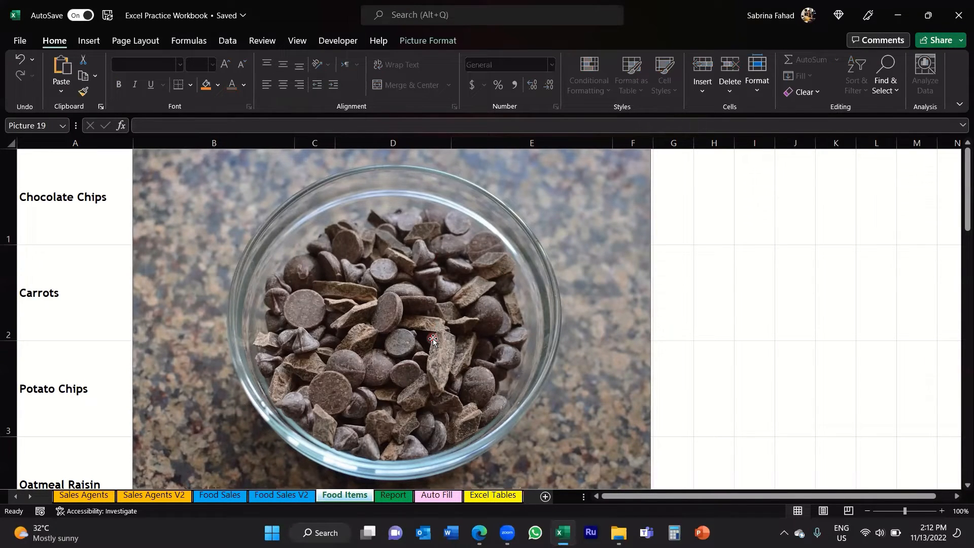
Step: Delete the photo attribution text box beneath the chocolate chips picture
scroll(433, 340, "down", 3)
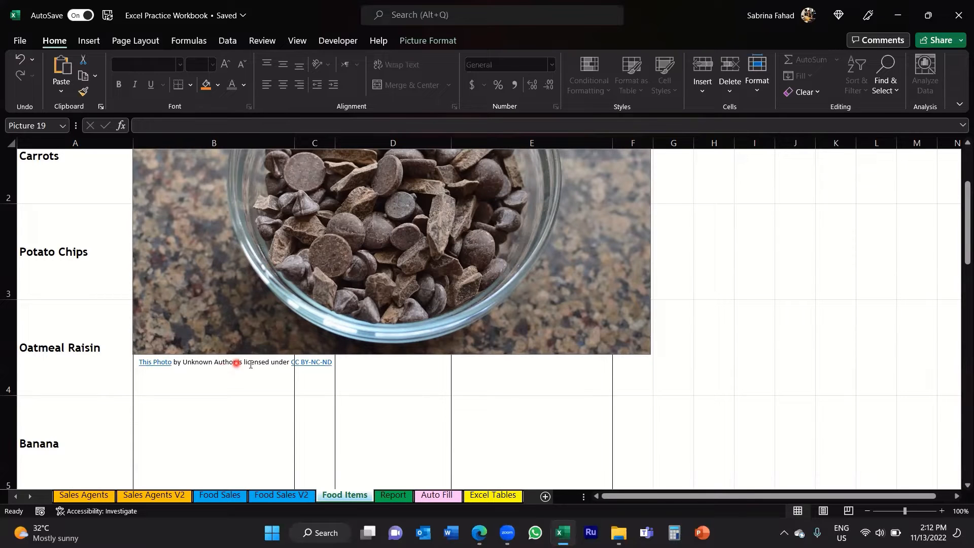
left_click(251, 363)
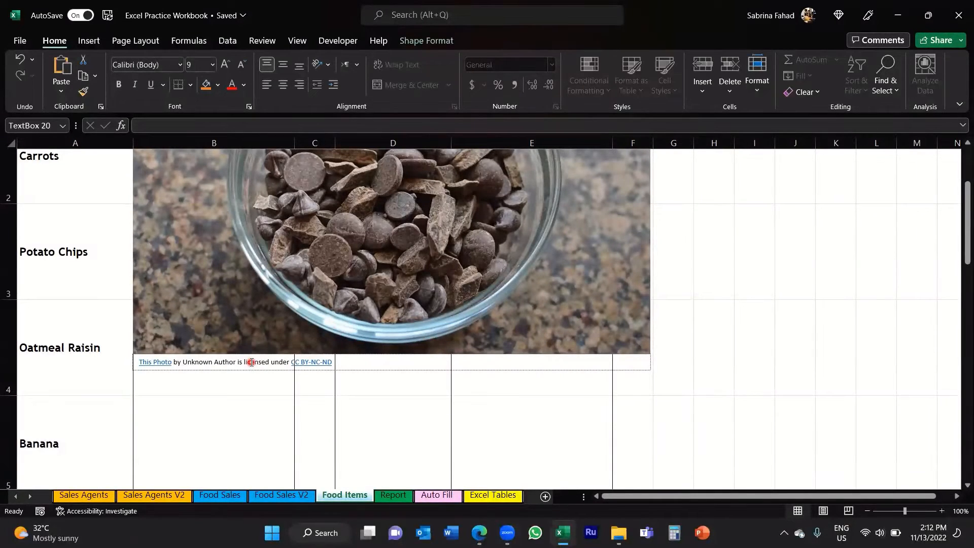
key("Delete")
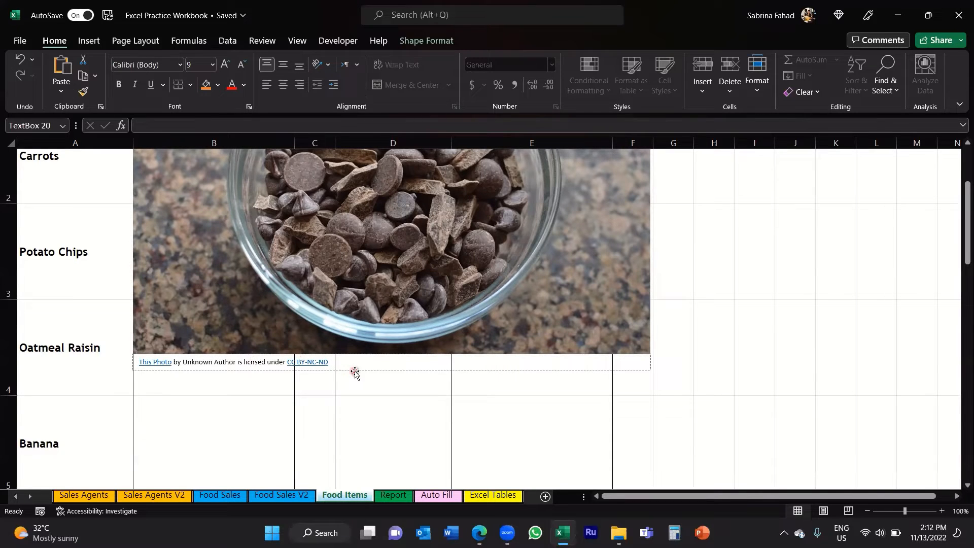
left_click(355, 370)
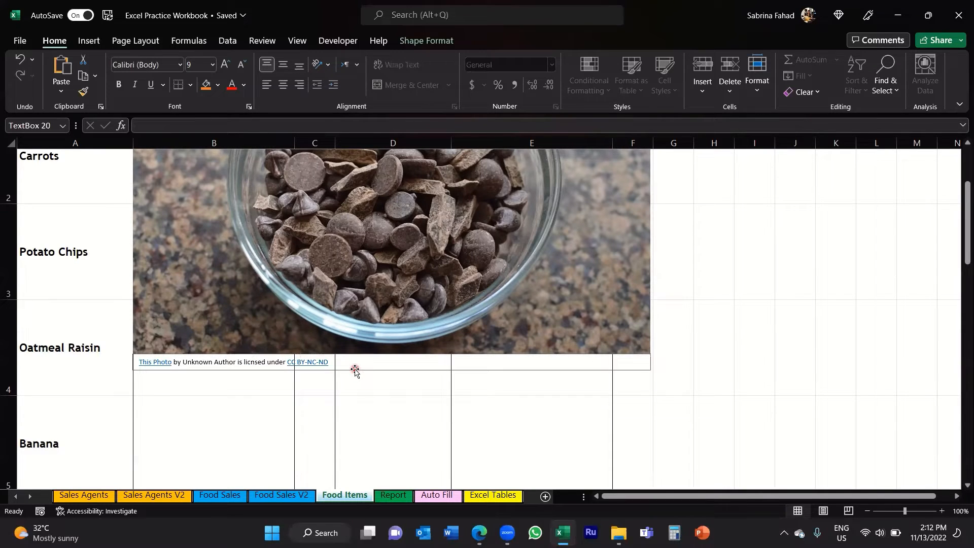
key("Delete")
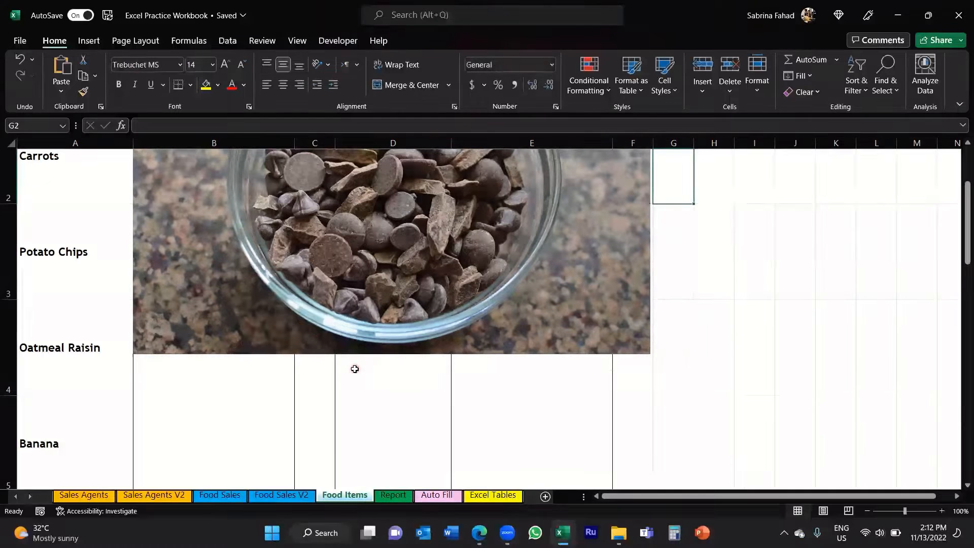
Step: Scale the chocolate chips picture down to fit within one cell and move it into cell B1
scroll(355, 368, "up", 1)
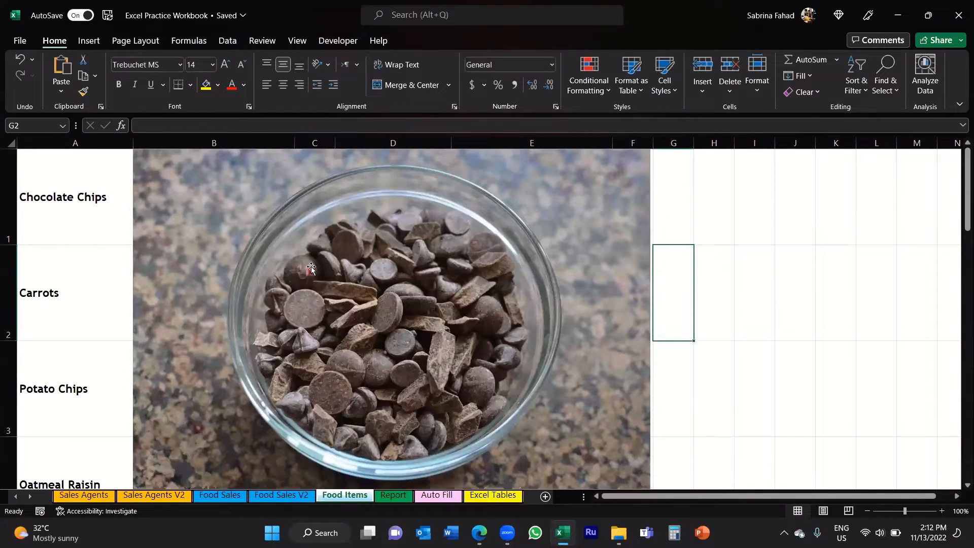
left_click(297, 325)
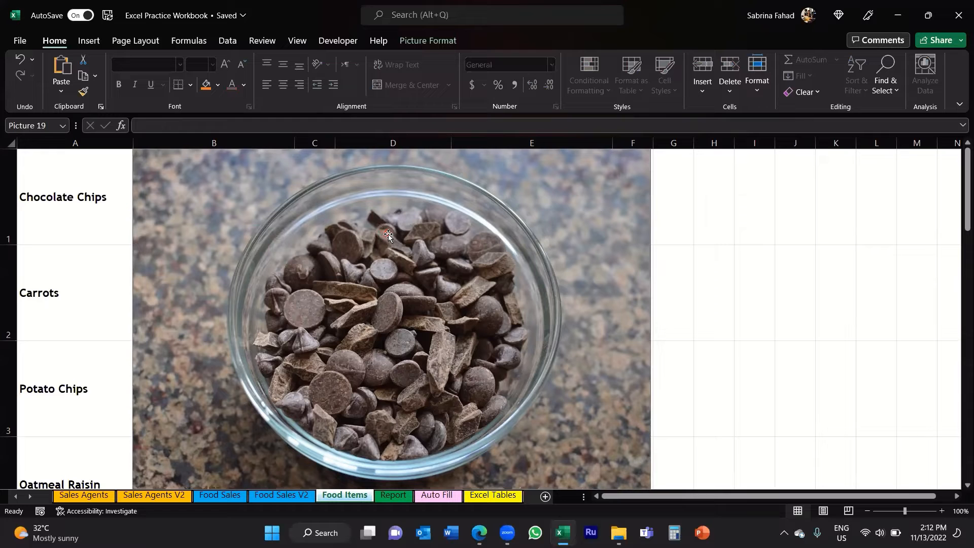
left_click_drag(388, 234, 386, 295)
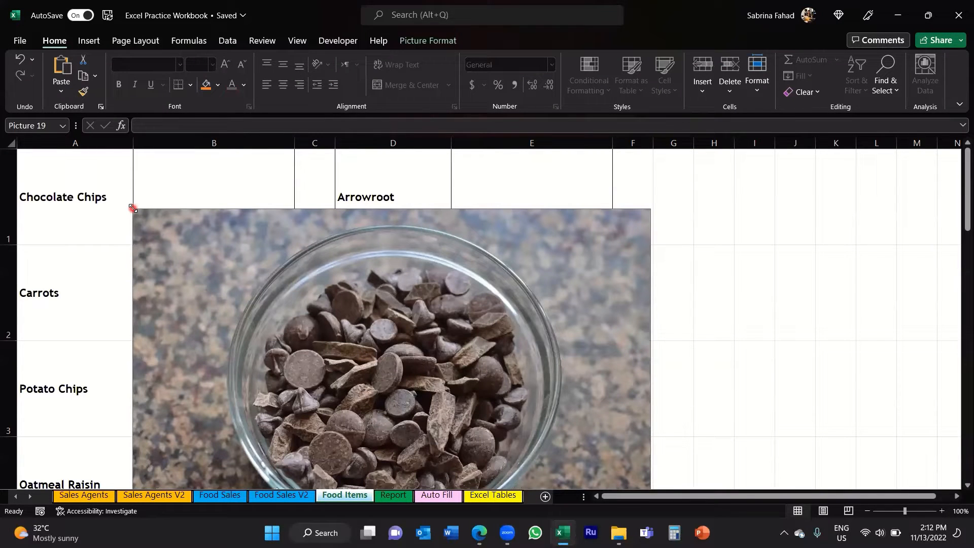
left_click_drag(132, 208, 415, 429)
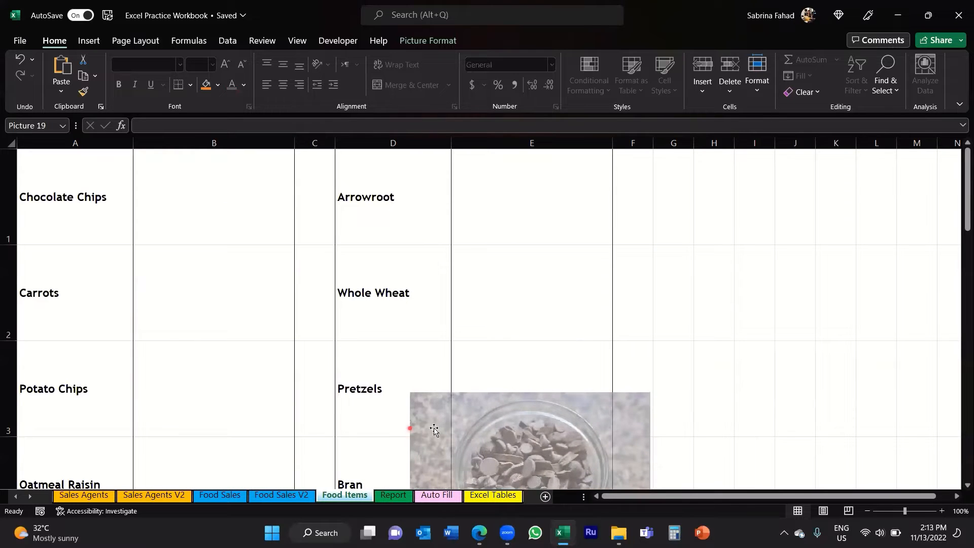
left_click_drag(479, 433, 251, 253)
left_click_drag(183, 213, 306, 285)
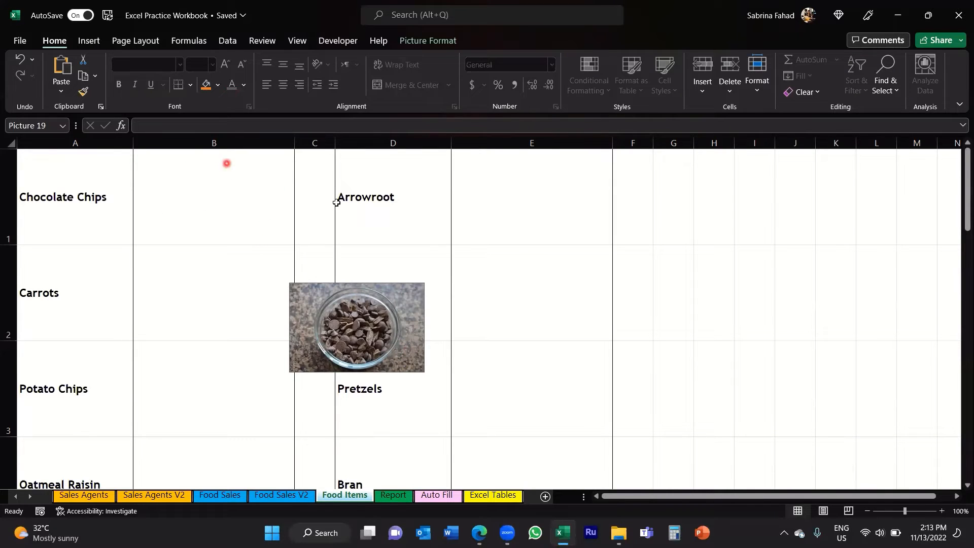
left_click_drag(367, 336, 224, 205)
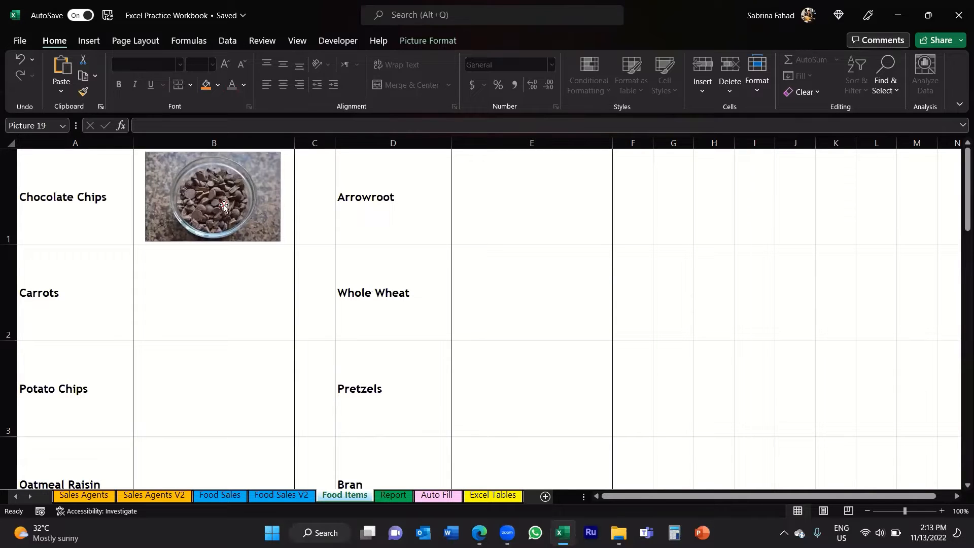
Step: Shrink the picture slightly to about 1.38" high by 2.08" wide and centre it in cell B1
left_click(277, 239)
left_click_drag(278, 239, 270, 231)
left_click_drag(233, 204, 240, 206)
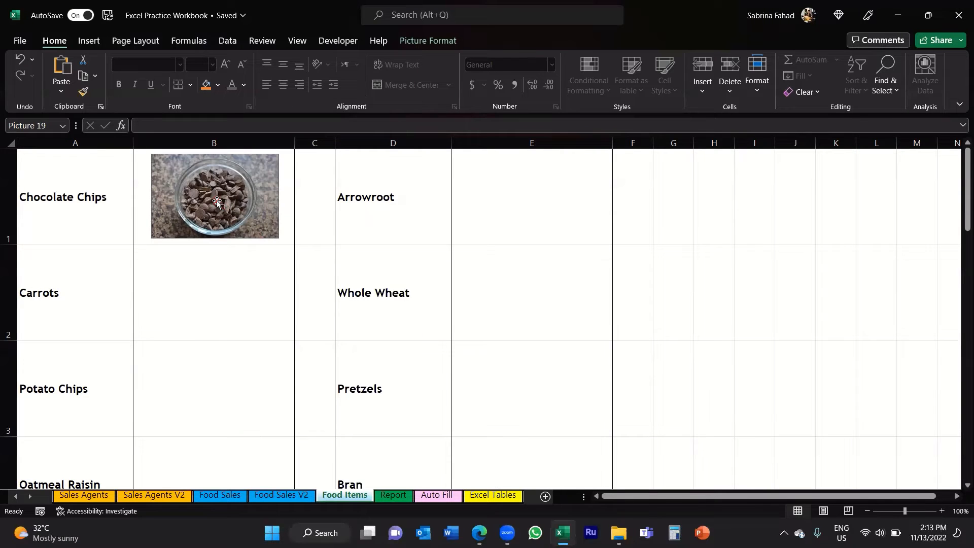
Step: Review the color saturation, color tone and recolor options available for the chocolate chips picture
left_click(428, 43)
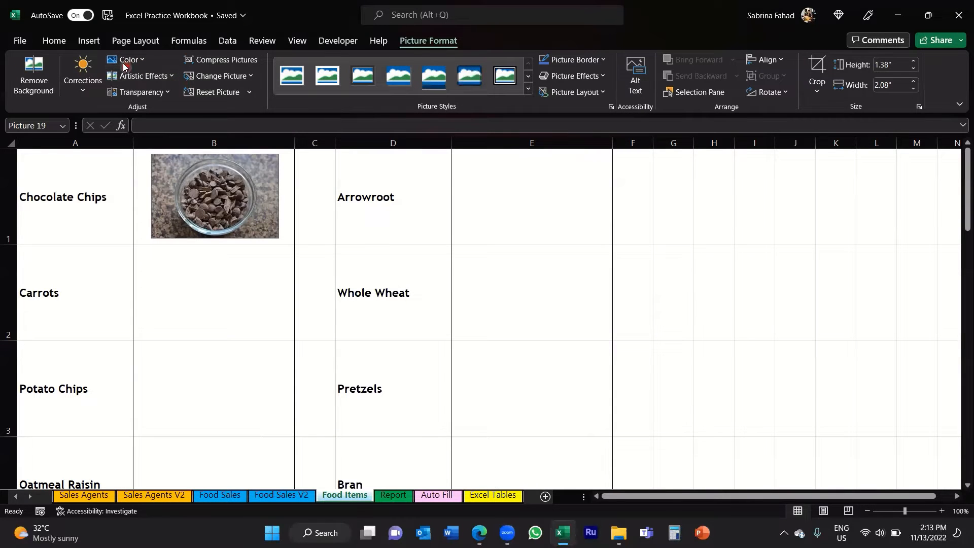
left_click(143, 62)
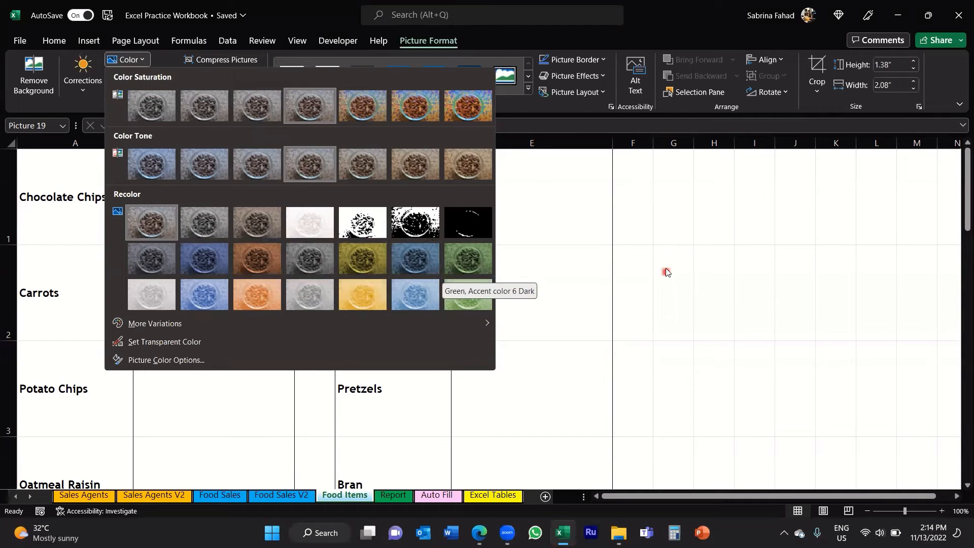
left_click(632, 199)
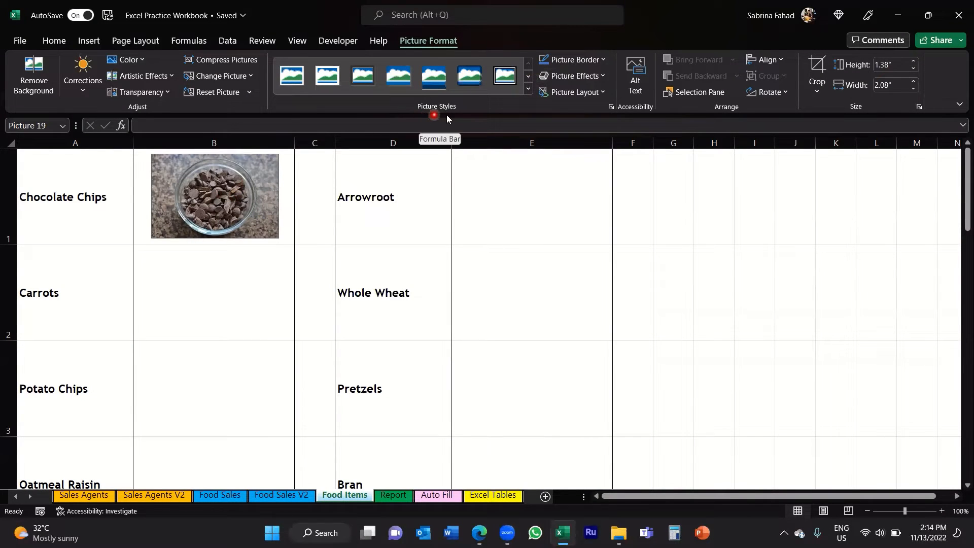
Step: Give the chocolate chips picture a black border and crop both sides in to a width of about 1.48"
left_click(605, 59)
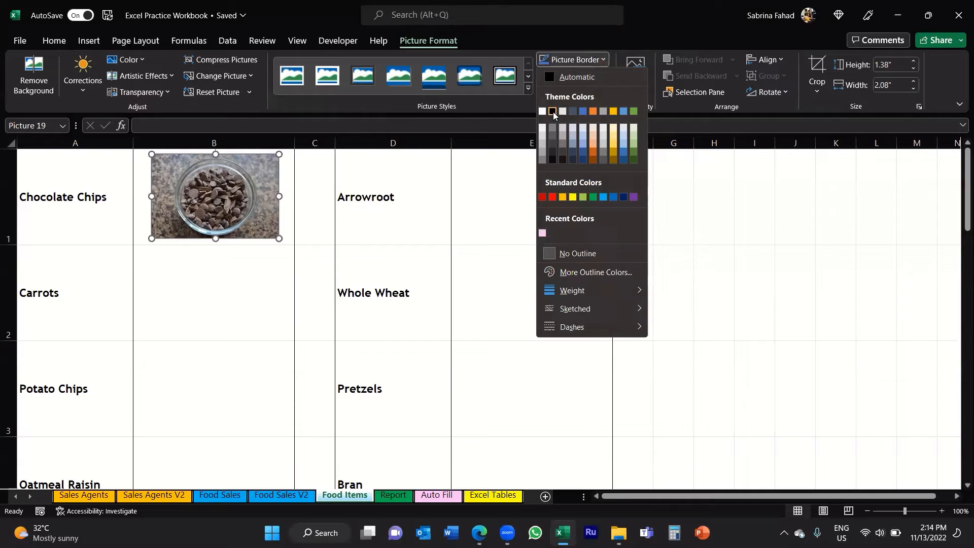
left_click(553, 112)
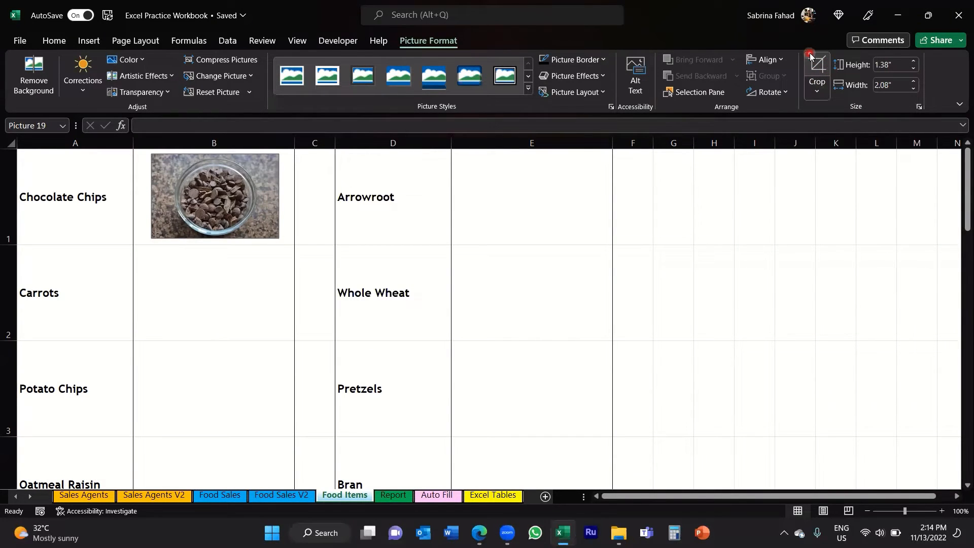
left_click(818, 68)
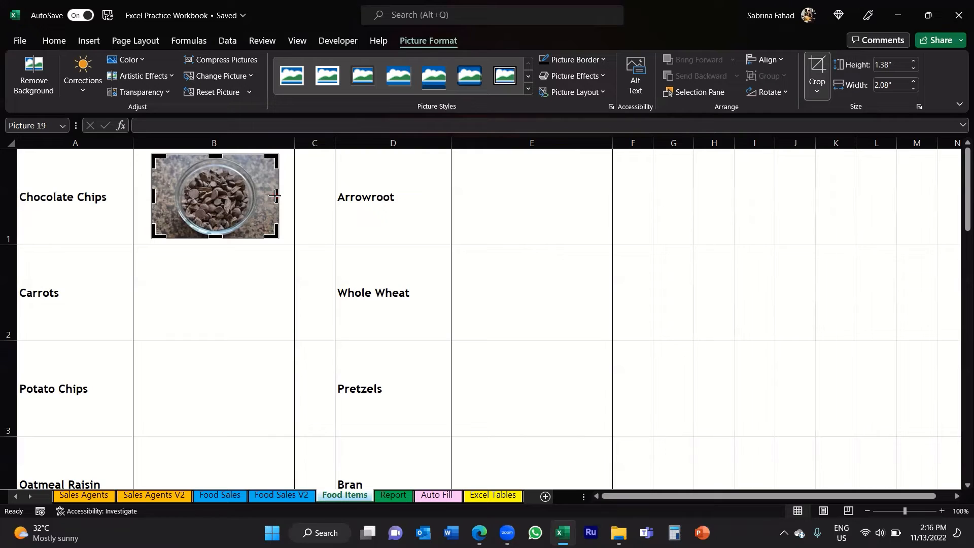
left_click_drag(275, 196, 261, 194)
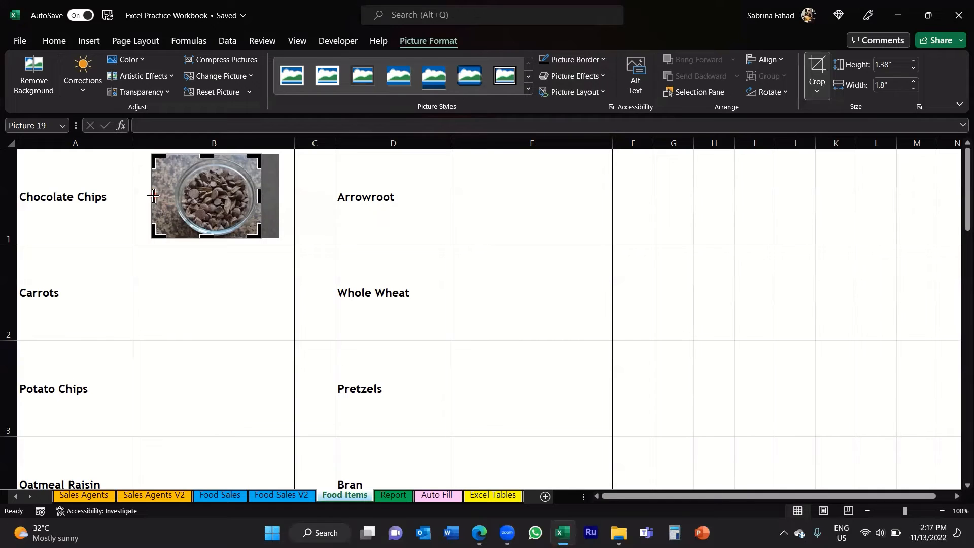
left_click_drag(154, 197, 170, 194)
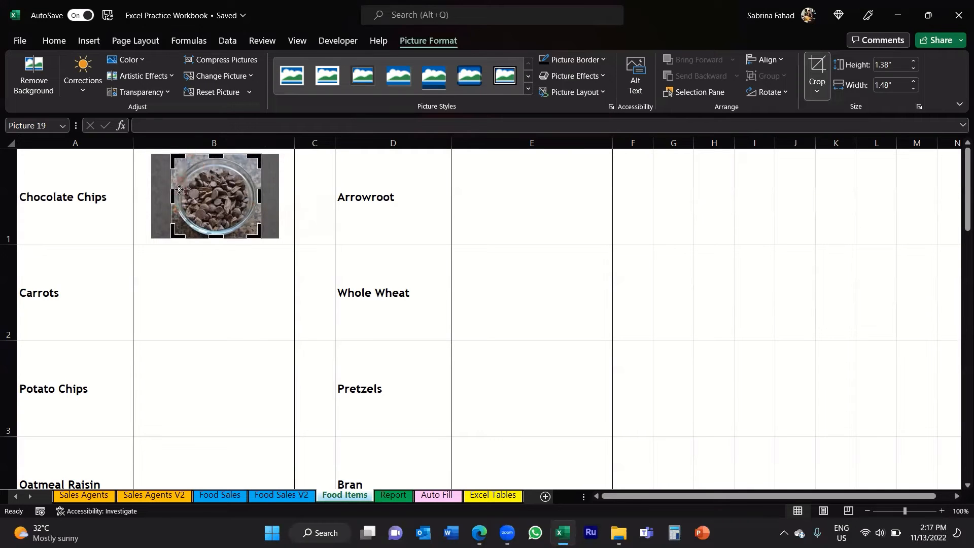
left_click(316, 278)
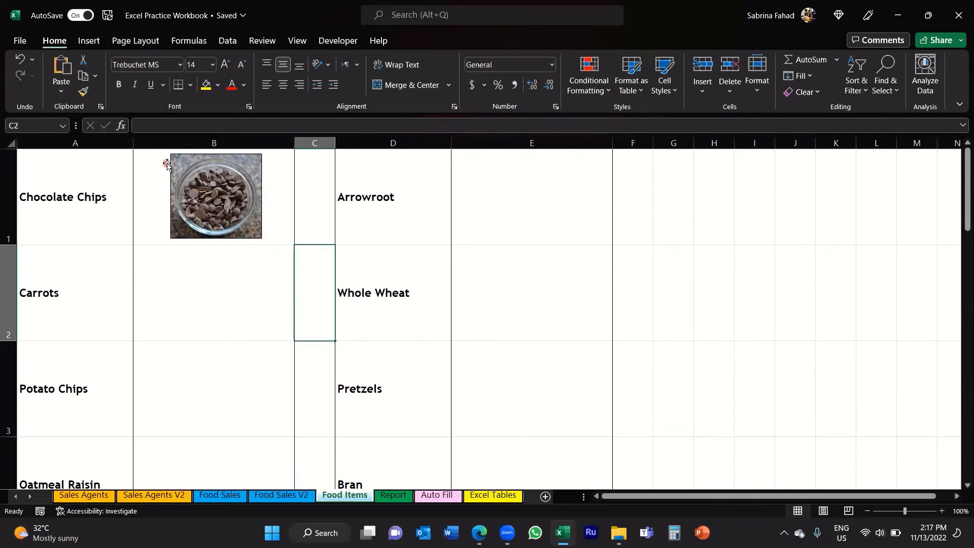
left_click(274, 224)
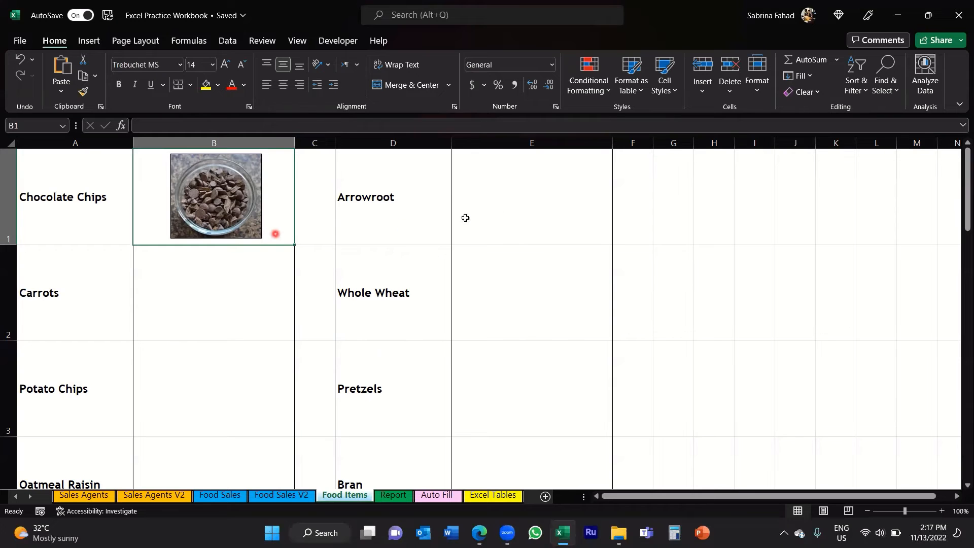
Step: Insert the Arrowroot picture from the desktop's Product Images folder at cell E1
left_click(544, 202)
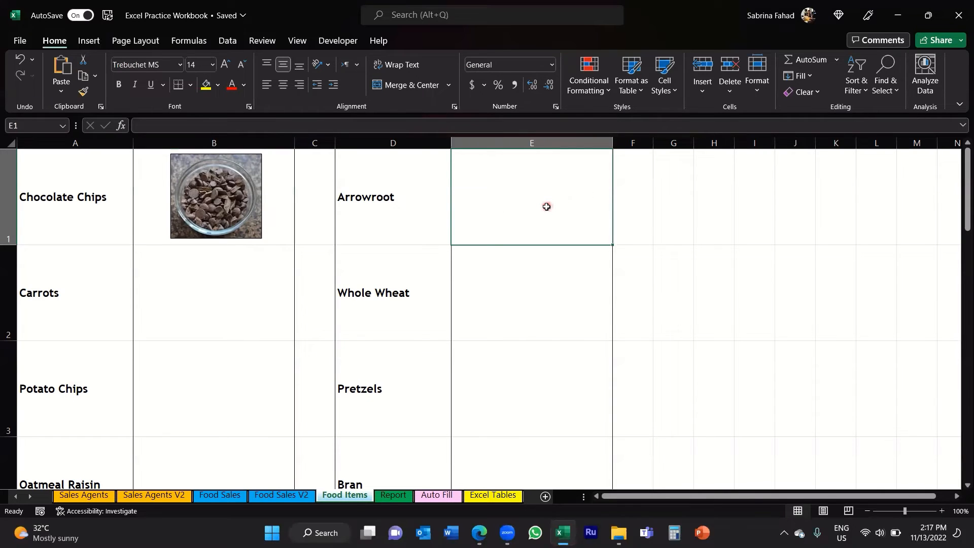
left_click(89, 47)
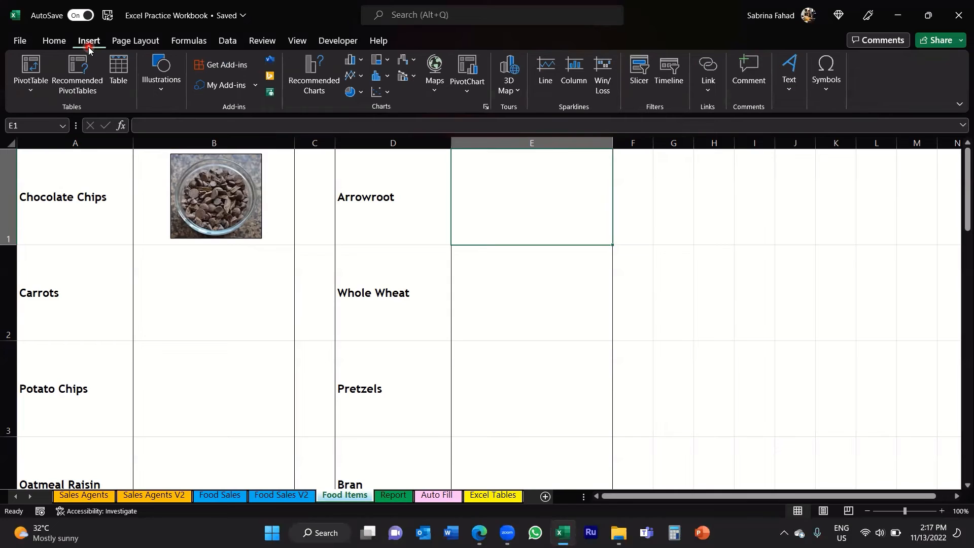
left_click(160, 92)
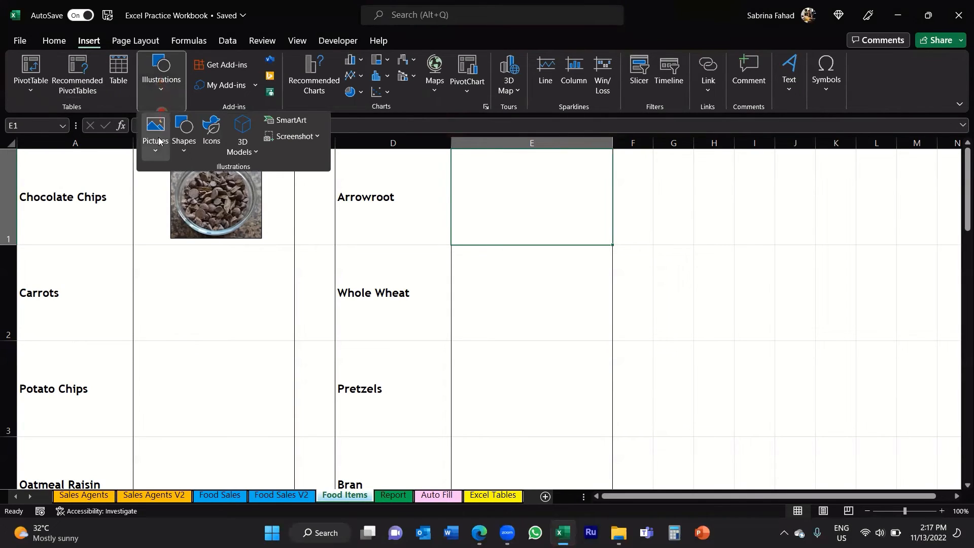
left_click(155, 152)
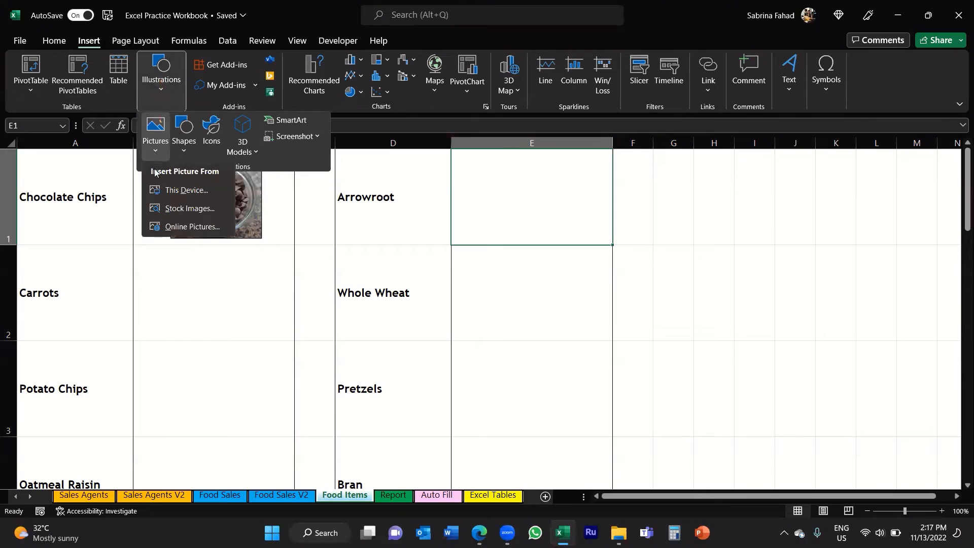
left_click(184, 191)
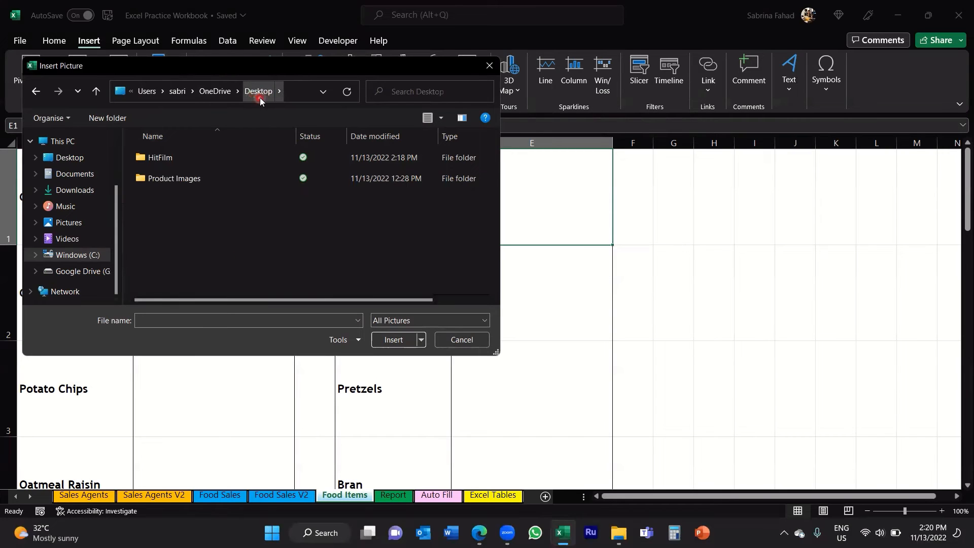
double_click(174, 180)
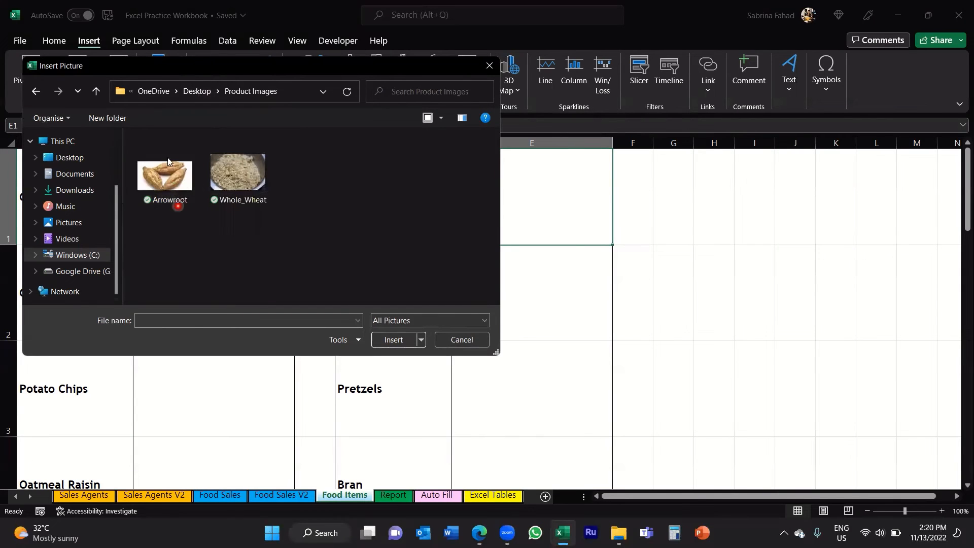
left_click(167, 181)
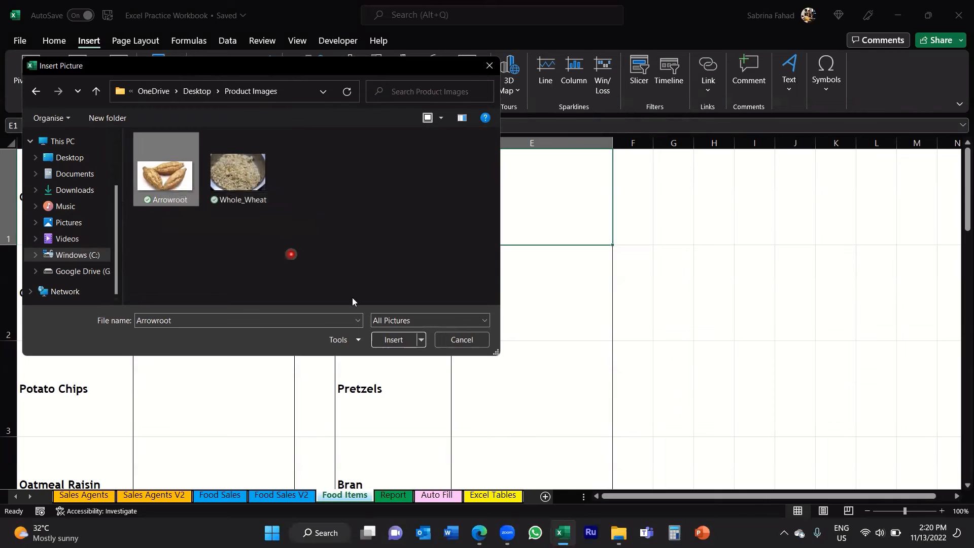
left_click(405, 341)
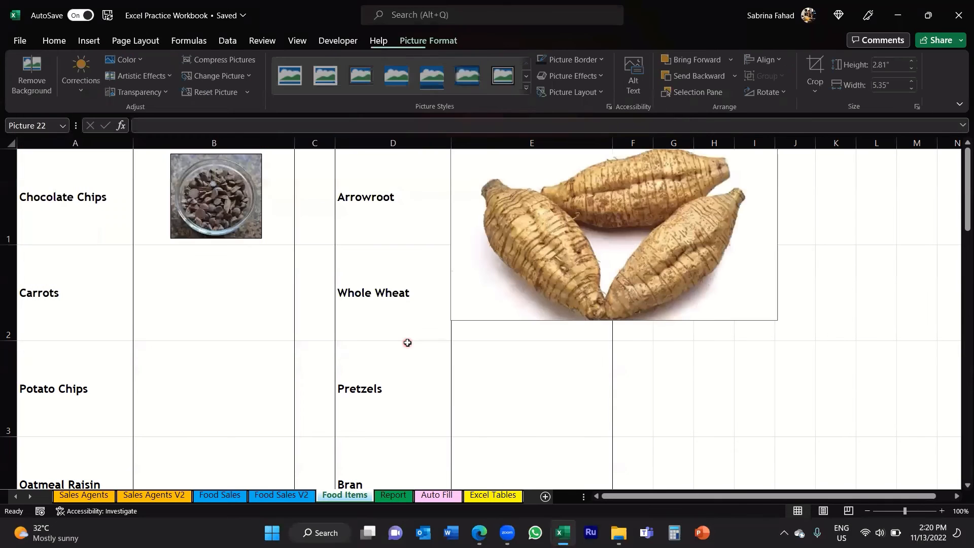
Step: Scale the arrowroot picture down to about 1.23" high by 2.34" wide and centre it in cell E1
left_click_drag(489, 223, 304, 315)
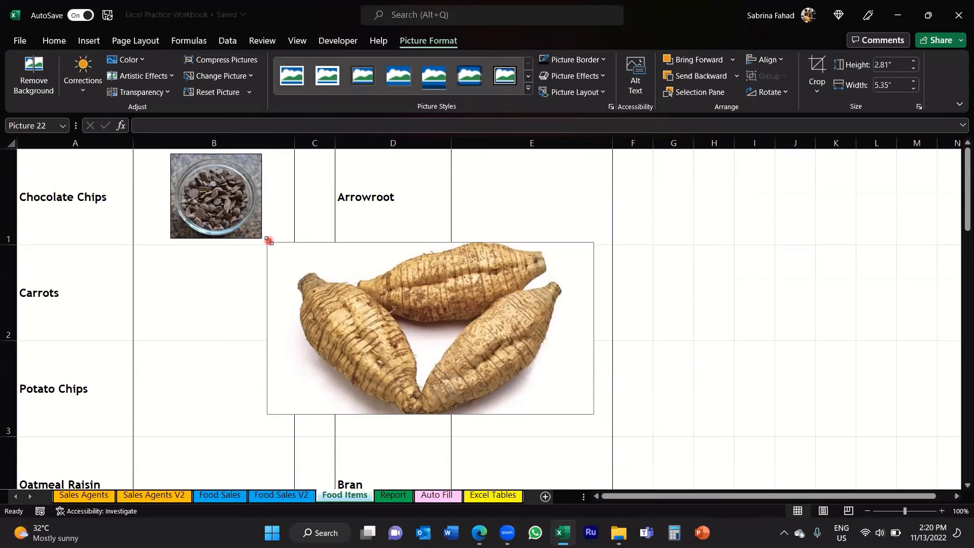
left_click_drag(267, 240, 452, 355)
left_click_drag(504, 380, 516, 200)
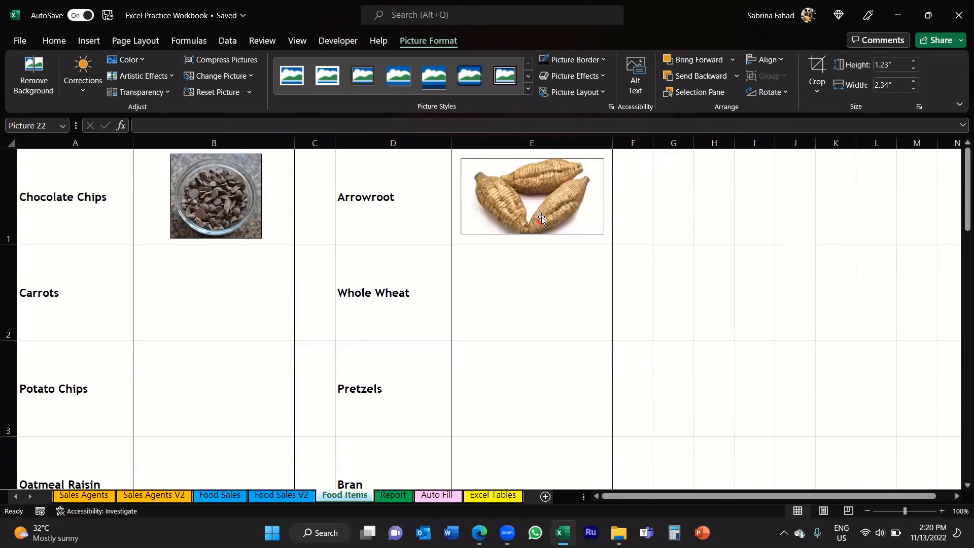
left_click(558, 301)
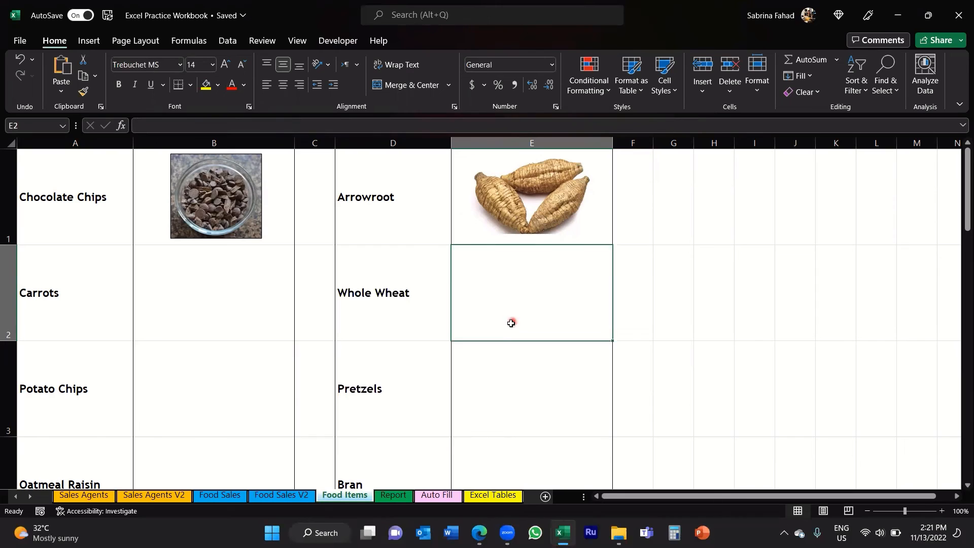
Step: Try a black border on the arrowroot picture in cell E1 and undo it
left_click(553, 201)
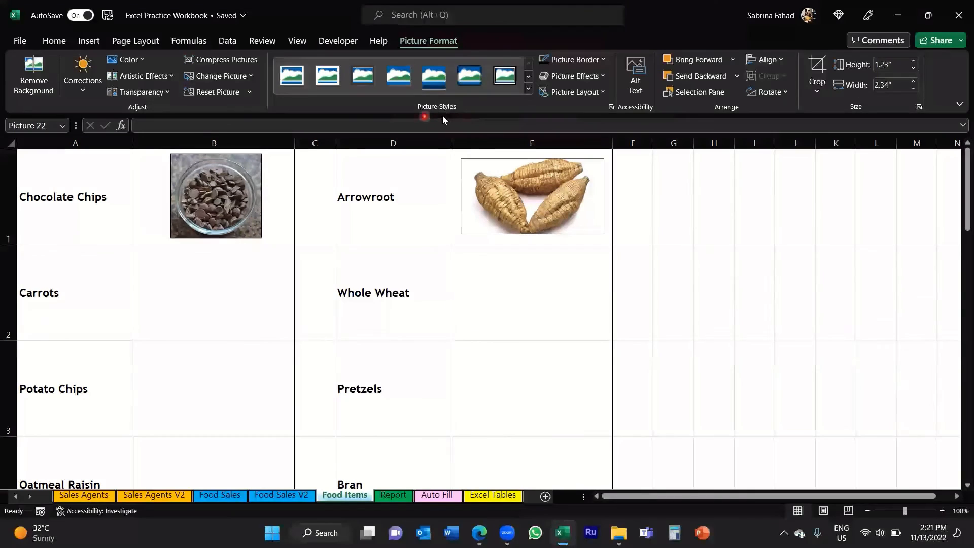
left_click(603, 60)
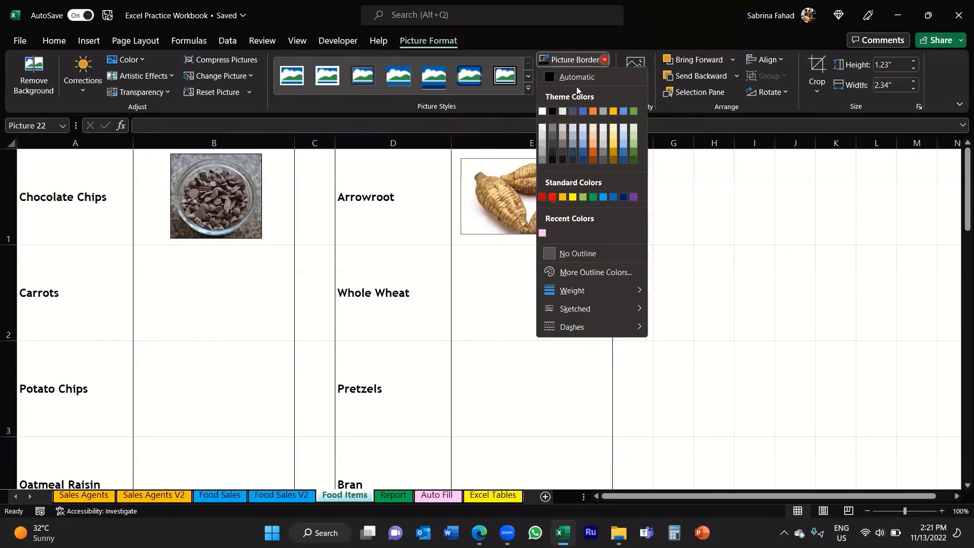
left_click(552, 111)
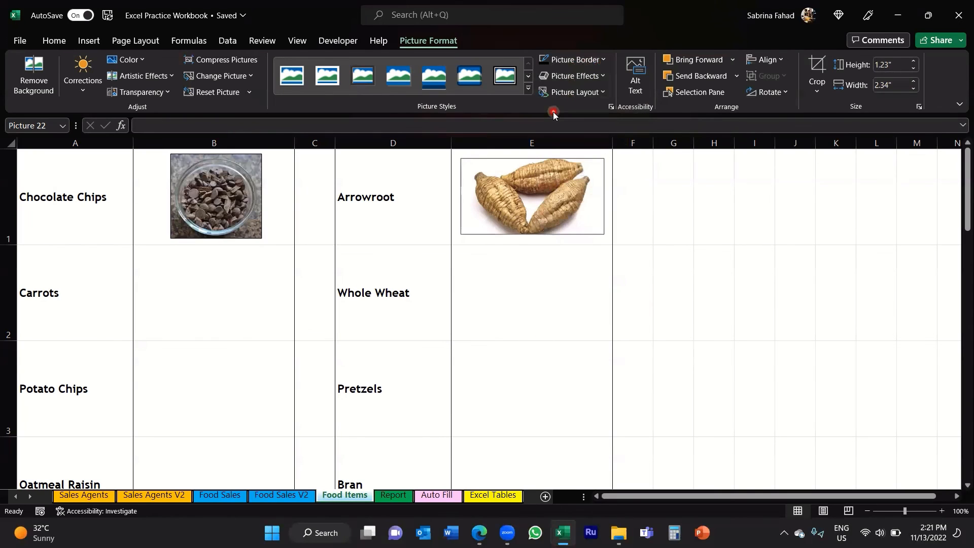
left_click(528, 298)
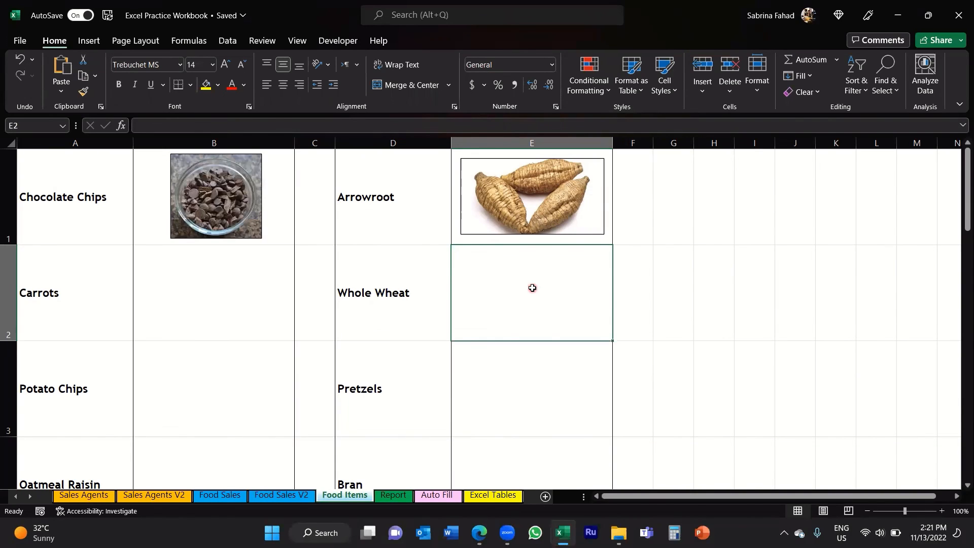
left_click(20, 62)
left_click(517, 304)
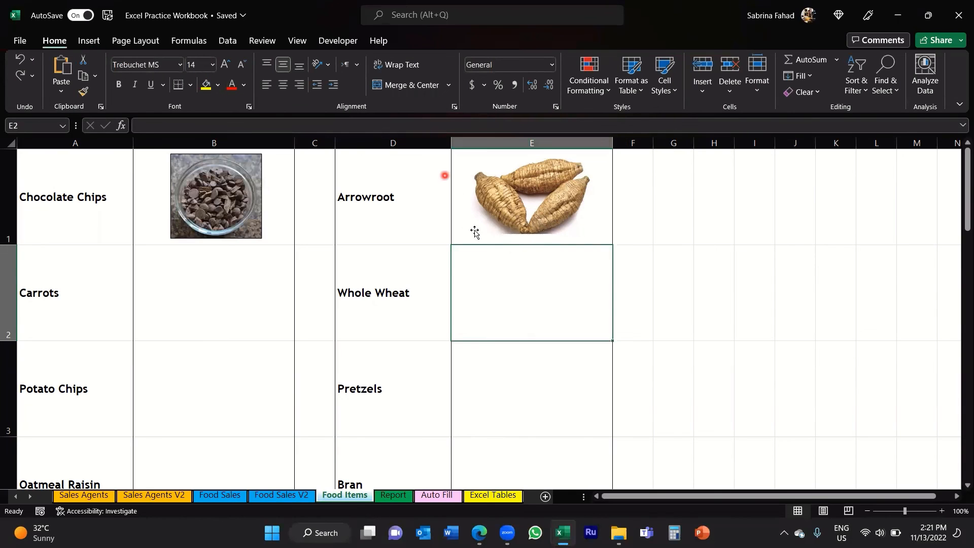
Step: Select the empty cell B2 beside the Carrots item
left_click(252, 302)
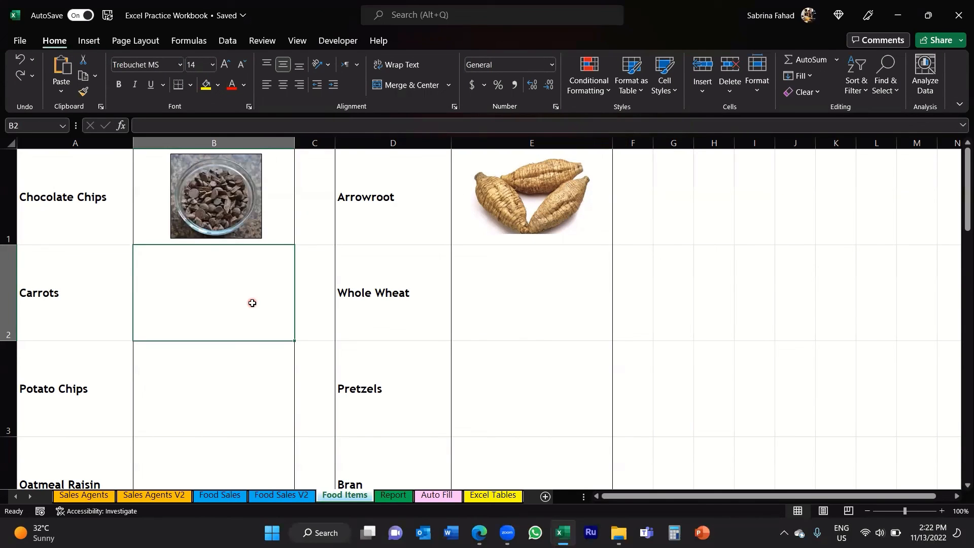